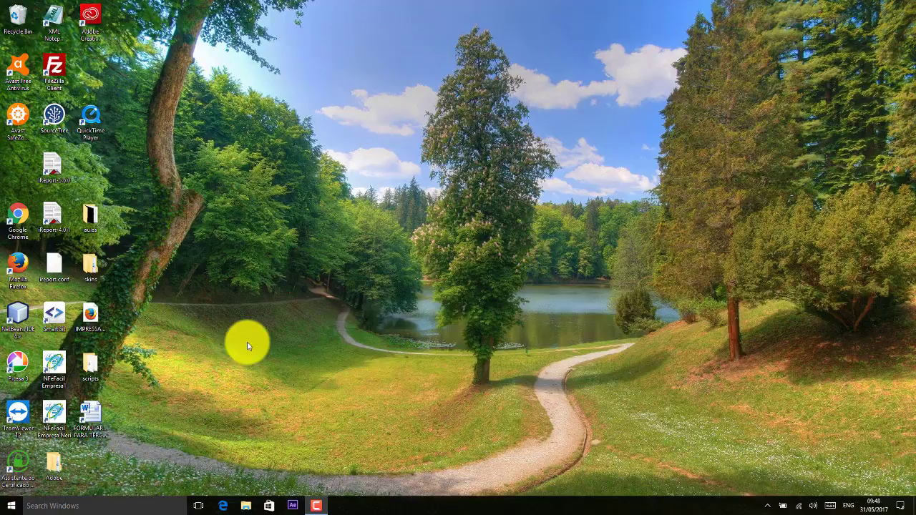
Open a File Explorer window from the desktop.
click(12, 505)
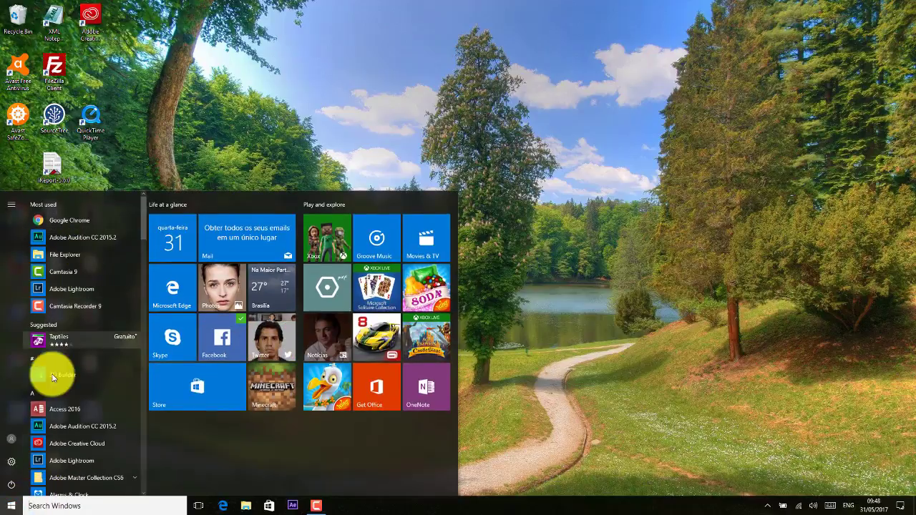
click(380, 112)
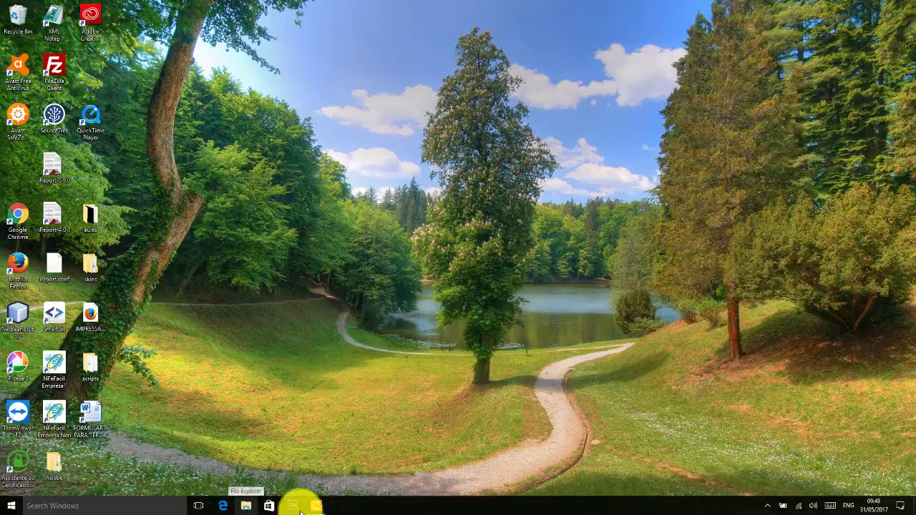
click(246, 508)
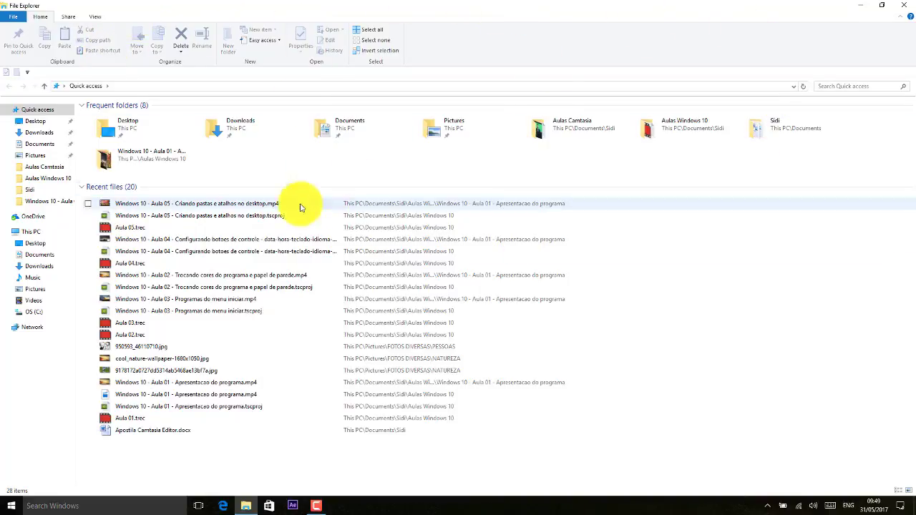
Browse the Quick access folders Documents, Downloads, Desktop, Aulas Camtasia, Aulas Windows 10 and Pictures, ending in Documents.
click(32, 144)
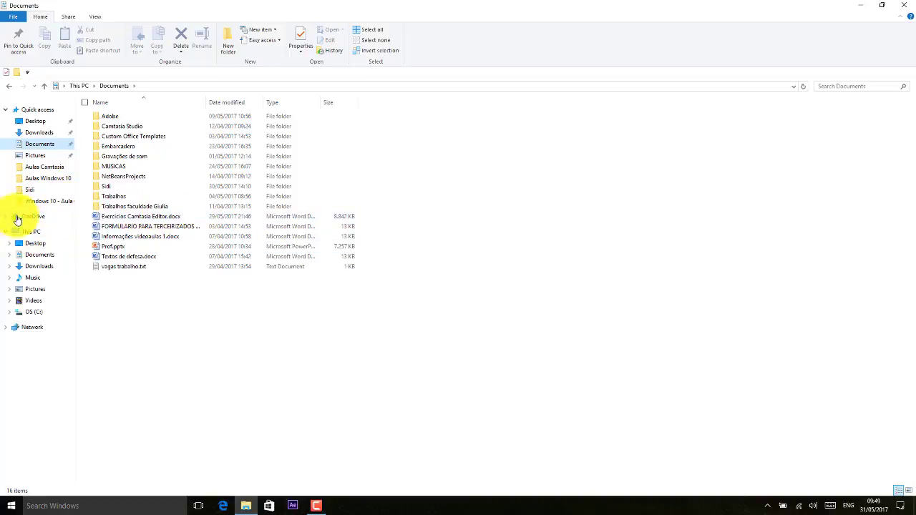
click(43, 134)
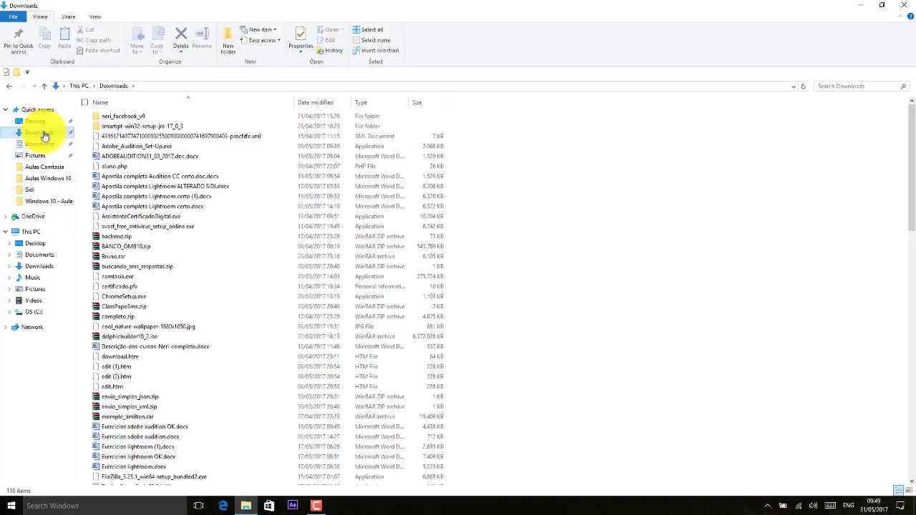
click(35, 121)
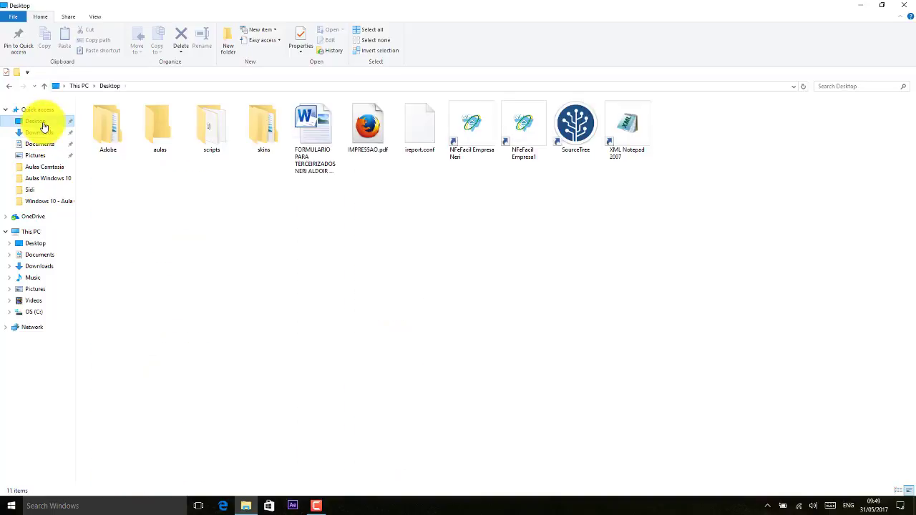
click(40, 134)
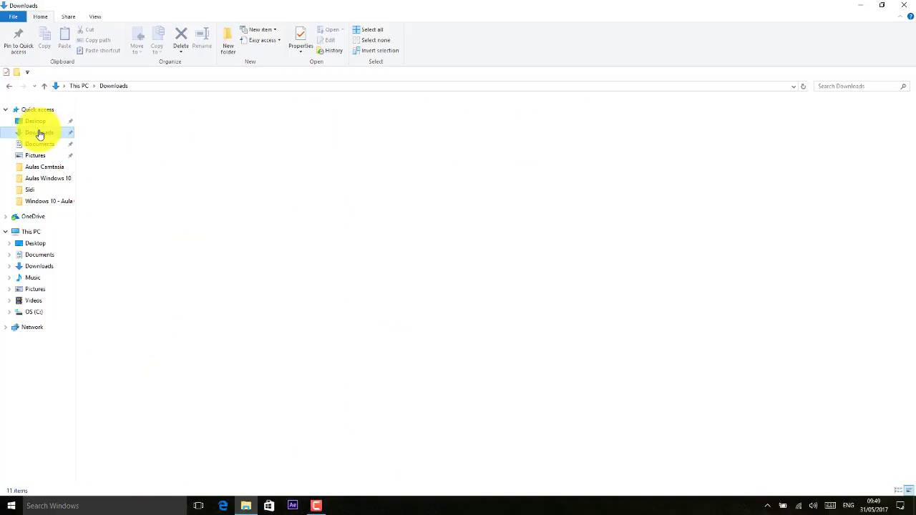
click(46, 168)
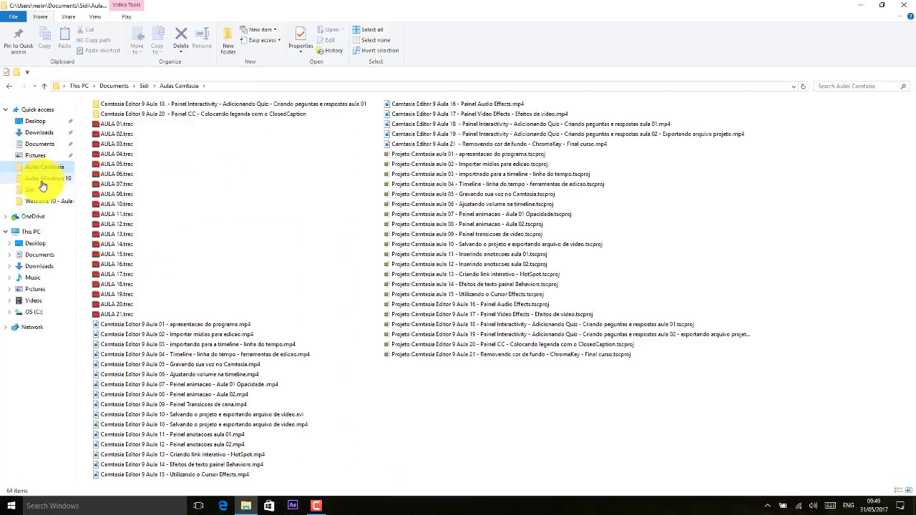
click(40, 179)
click(38, 166)
click(37, 154)
click(39, 145)
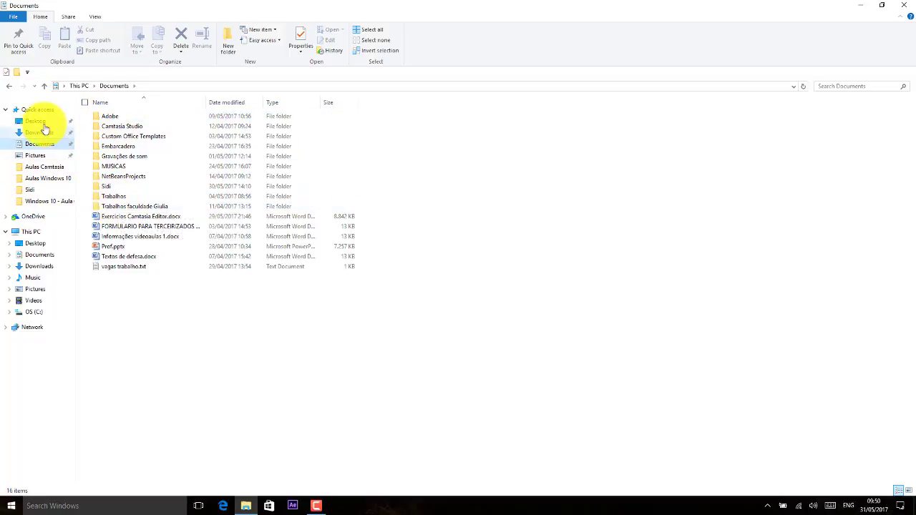
Collapse and expand the Quick access group repeatedly, leaving its folder list expanded.
click(5, 113)
click(5, 114)
click(5, 112)
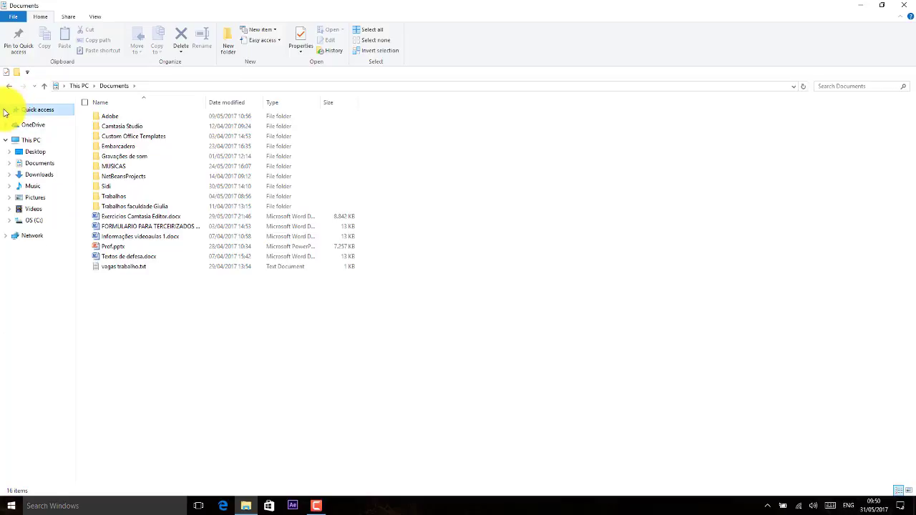
click(5, 113)
click(5, 112)
click(5, 112)
click(6, 112)
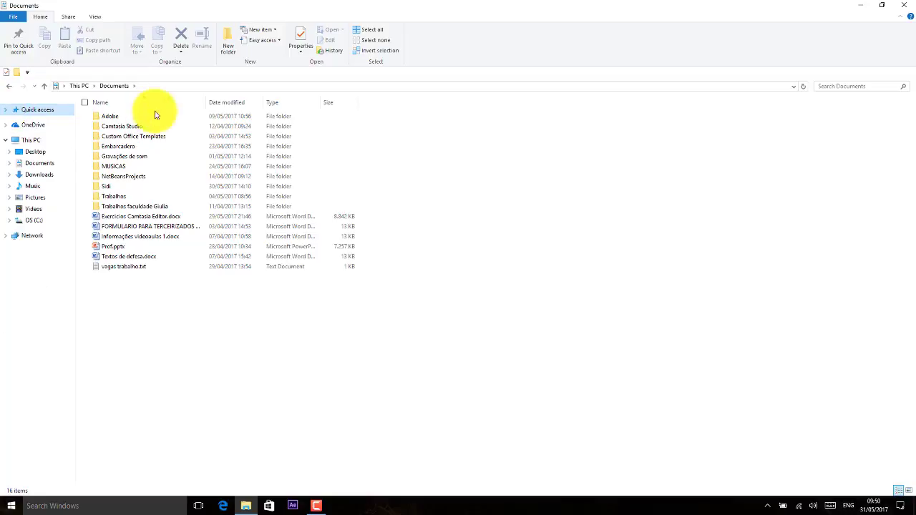
click(6, 112)
click(5, 112)
click(5, 111)
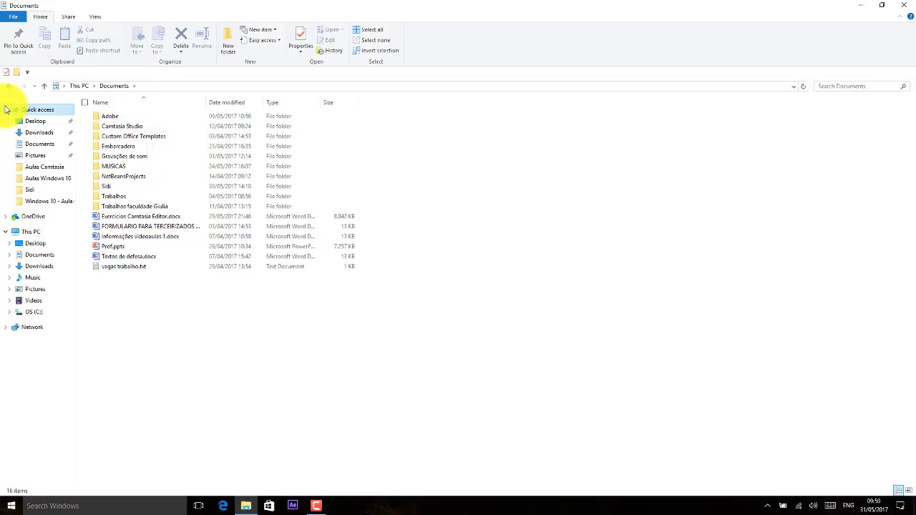
click(6, 111)
click(7, 112)
click(6, 112)
click(6, 112)
click(5, 111)
click(5, 112)
click(5, 112)
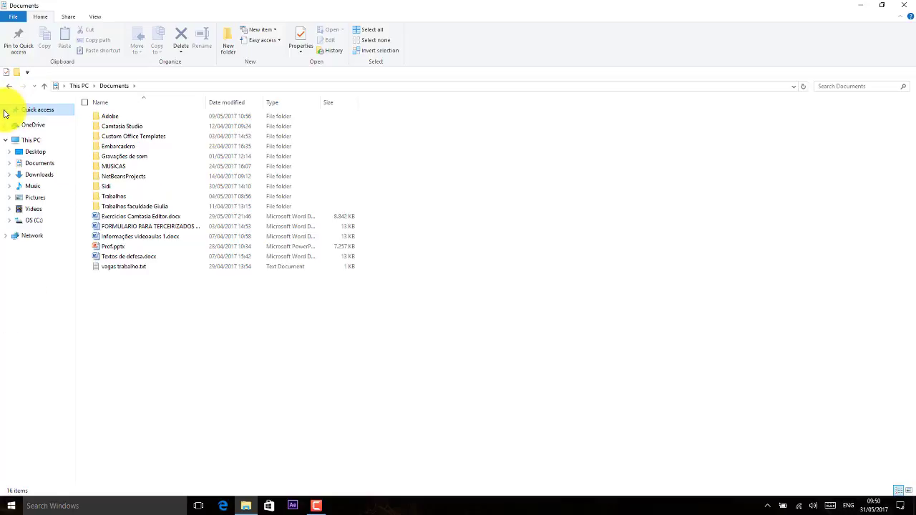
click(5, 111)
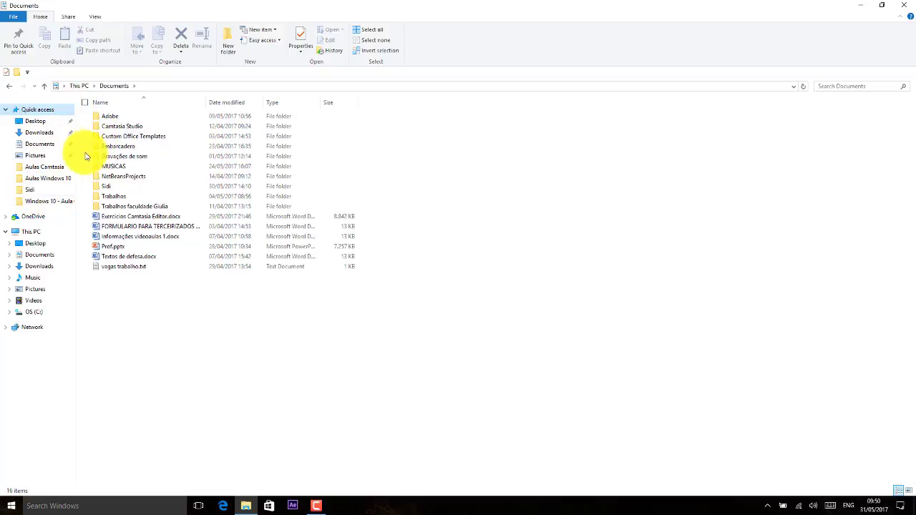
Show the Desktop folder's contents, minimize the window to compare them with the actual desktop, and restore the window.
click(37, 124)
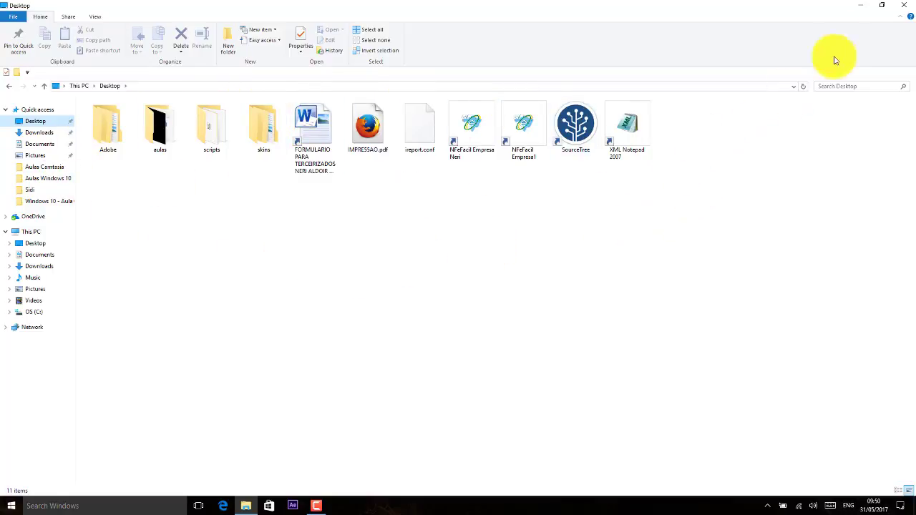
click(861, 5)
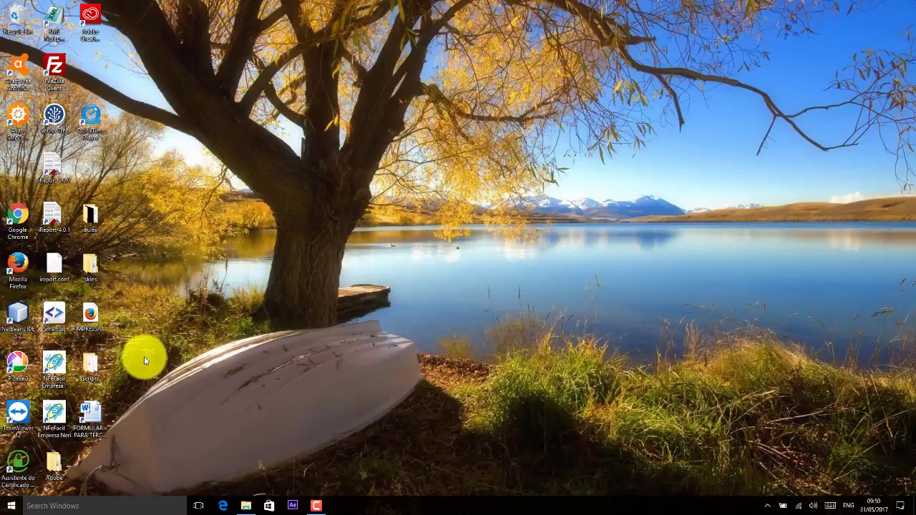
click(245, 502)
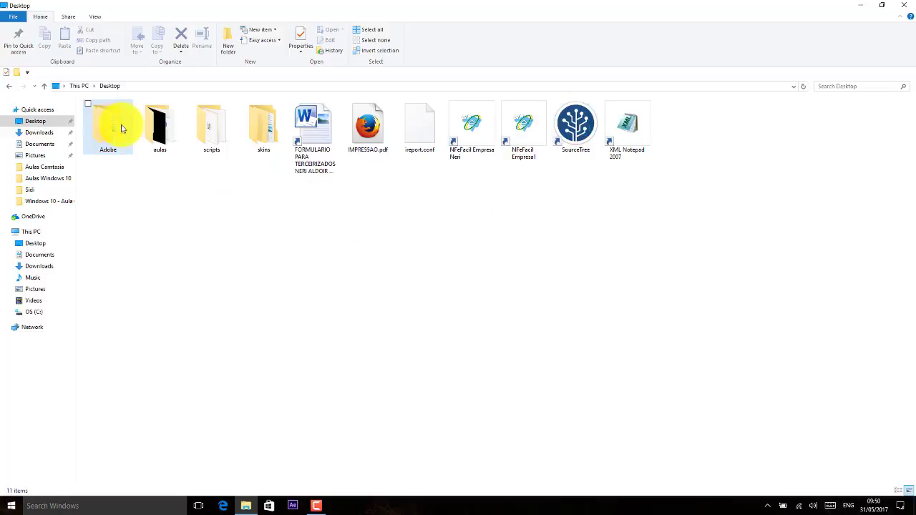
View the contents of the Downloads folder, followed by those of the Documents folder.
click(39, 133)
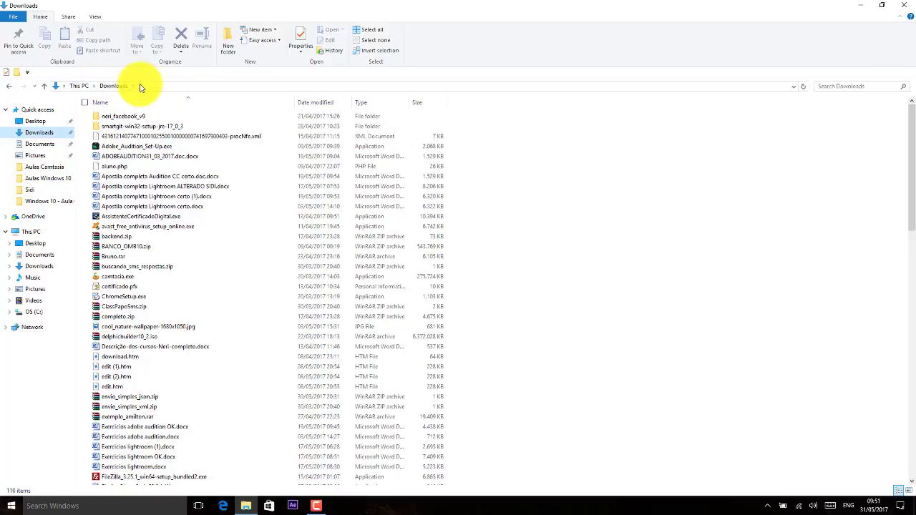
click(37, 145)
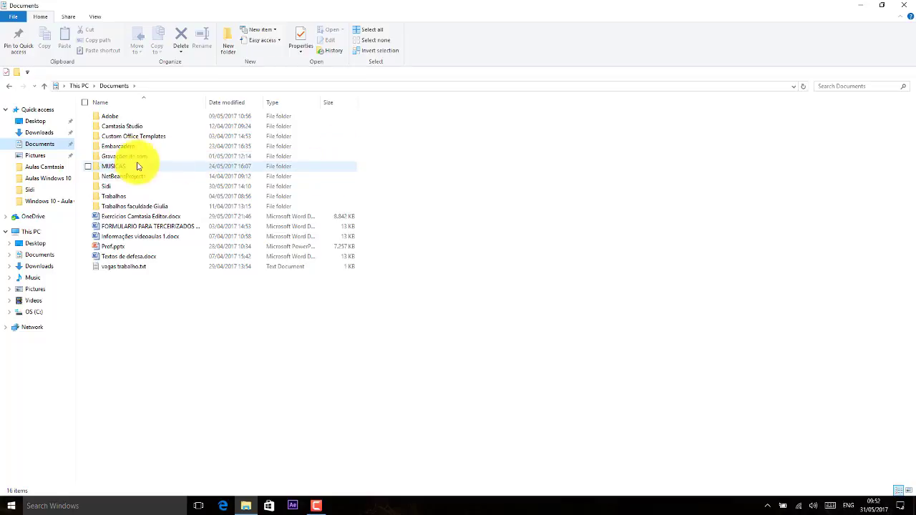
drag(103, 120, 75, 295)
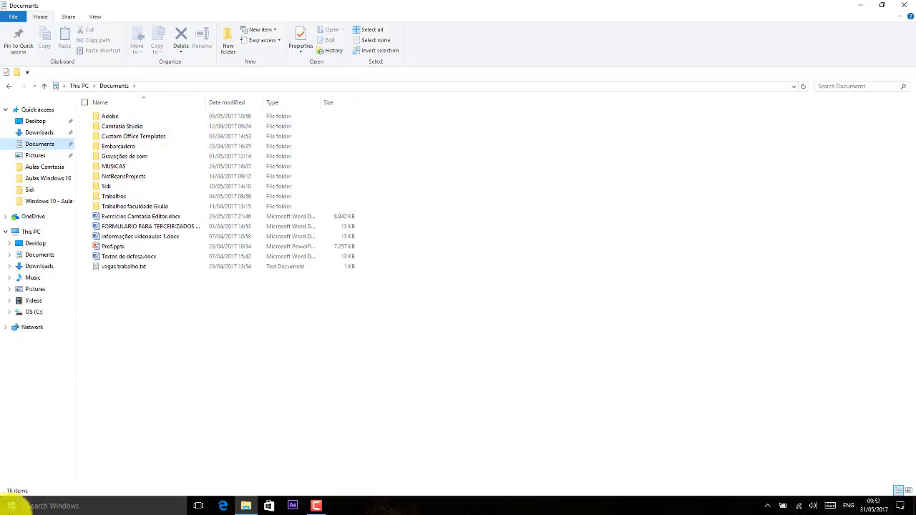
Look through the installed programs in the Start menu and return to the Documents folder.
click(10, 506)
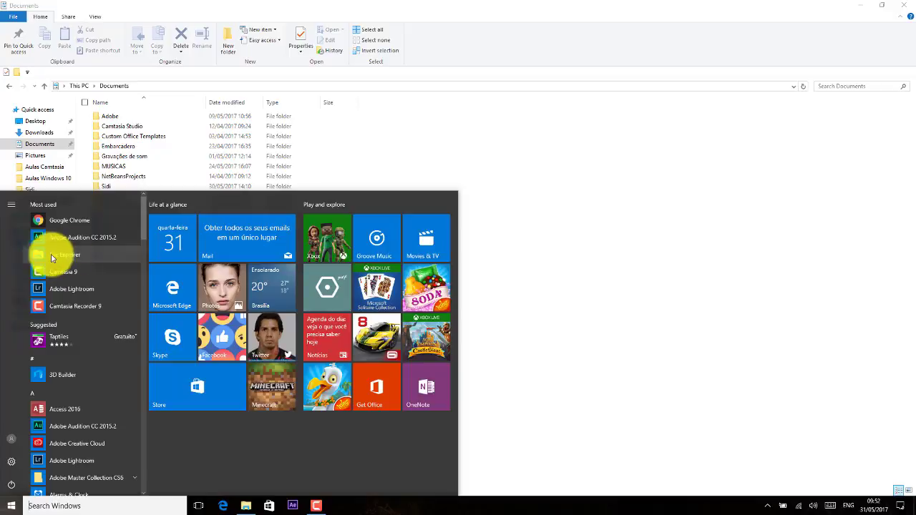
scroll(140, 232, down, 10)
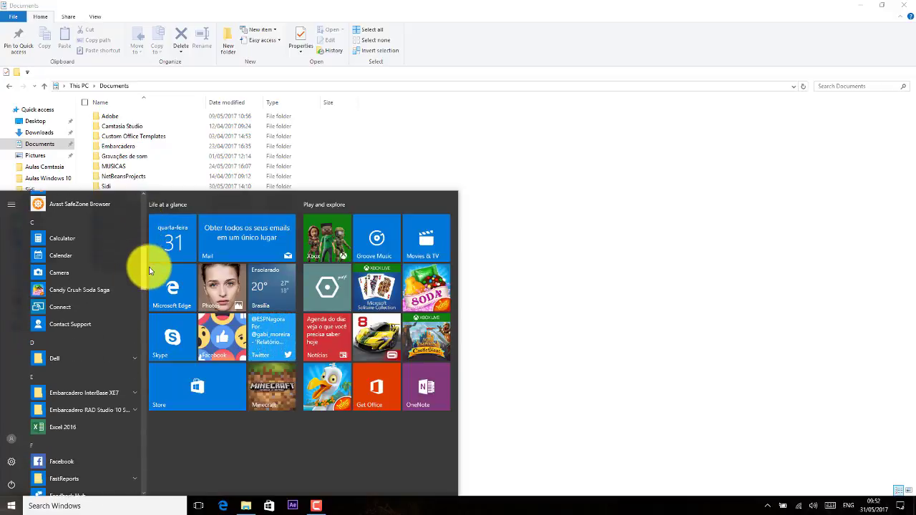
scroll(147, 286, up, 1)
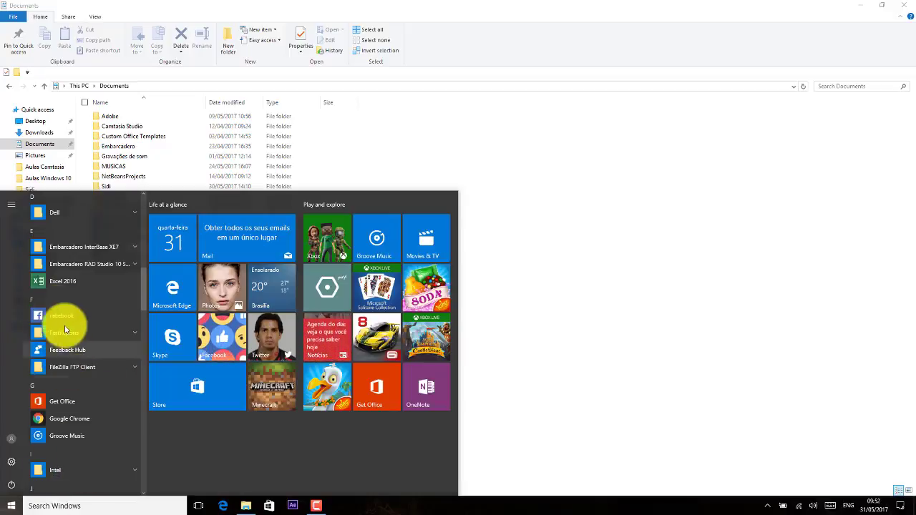
click(618, 209)
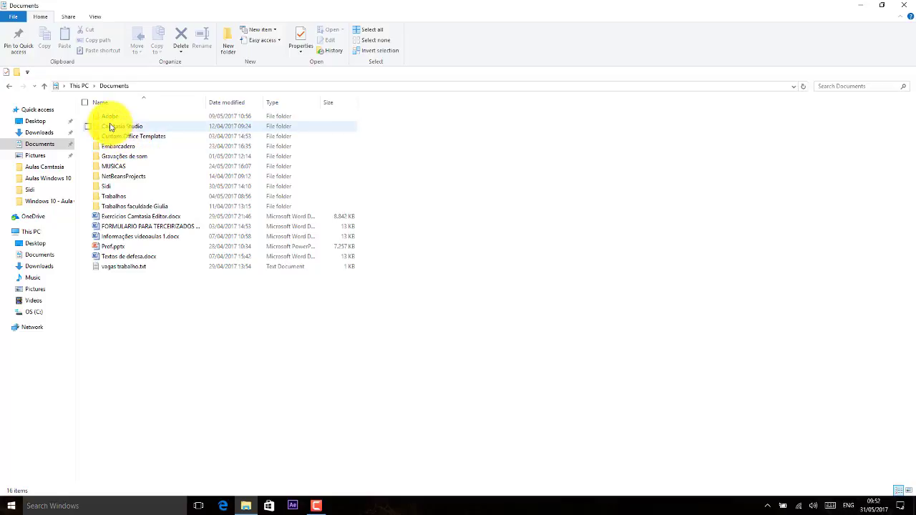
Select the Word and PowerPoint files in Documents one by one, ending on the FORMULARIO PARA TERCEIRIZADOS document.
click(116, 218)
click(116, 227)
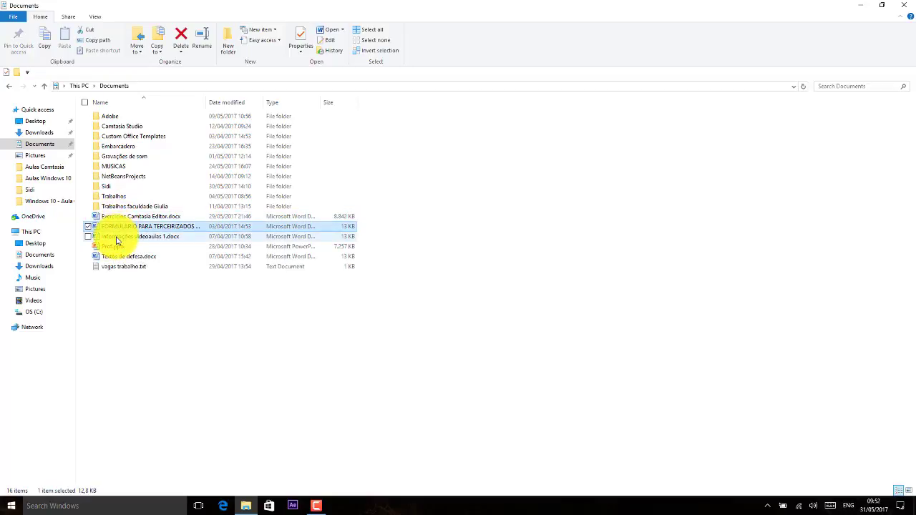
click(117, 237)
click(117, 246)
click(116, 256)
click(116, 246)
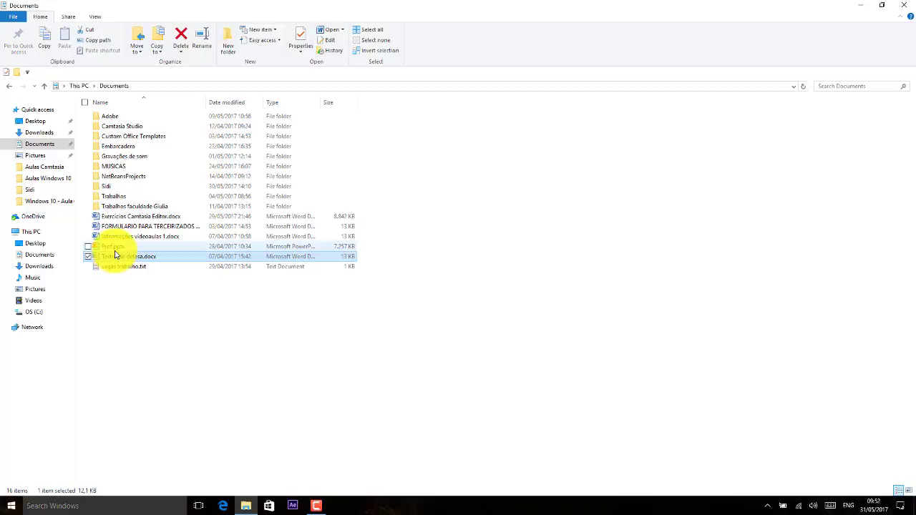
click(116, 236)
click(115, 226)
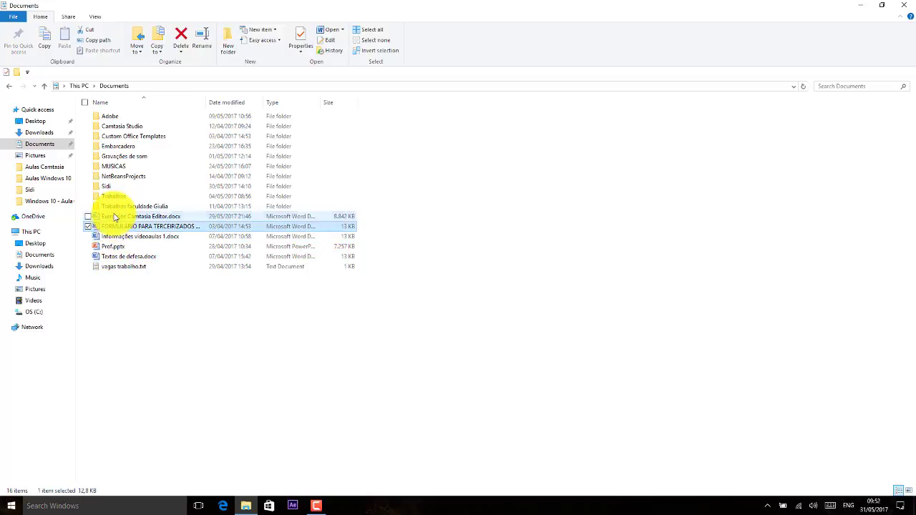
click(114, 216)
click(114, 227)
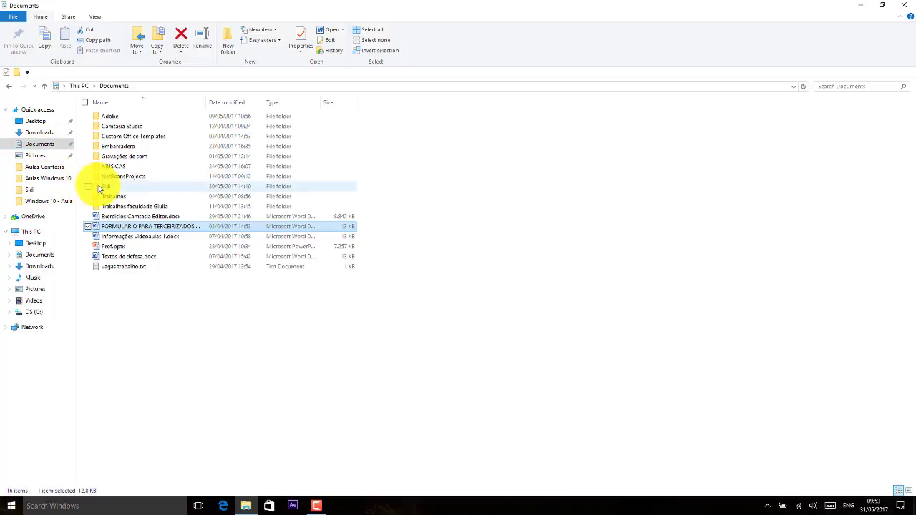
Examine the file details of the FORMULARIO PARA TERCEIRIZADOS, Exercicios Camtasia Editor and Textos de defesa documents, and select the PowerPoint file.
mouse_move(100, 188)
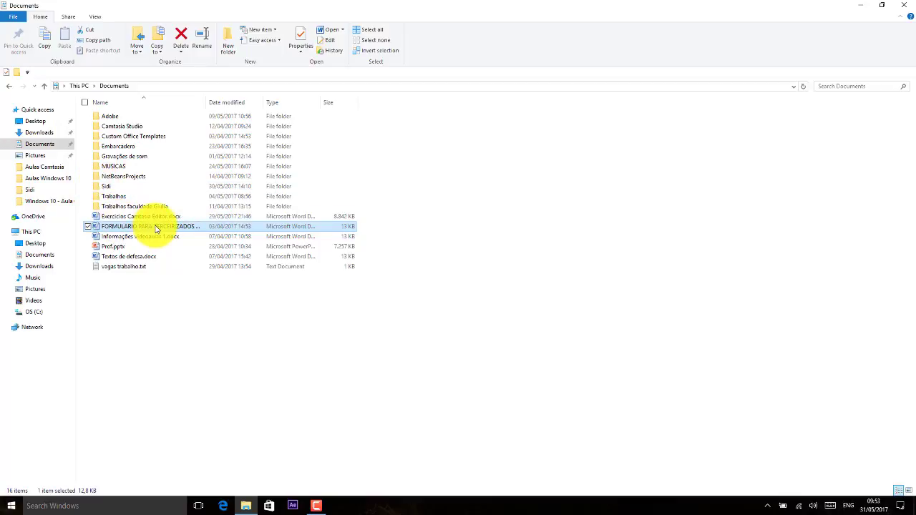
mouse_move(156, 229)
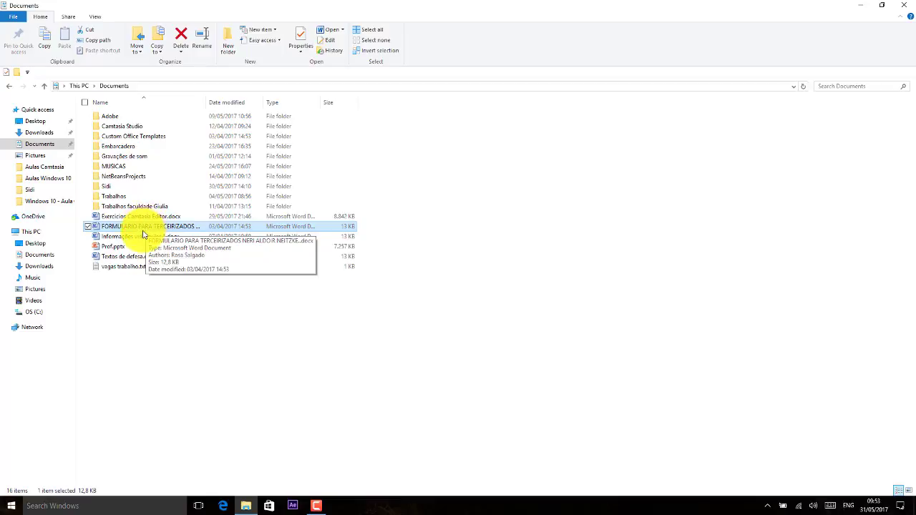
click(151, 218)
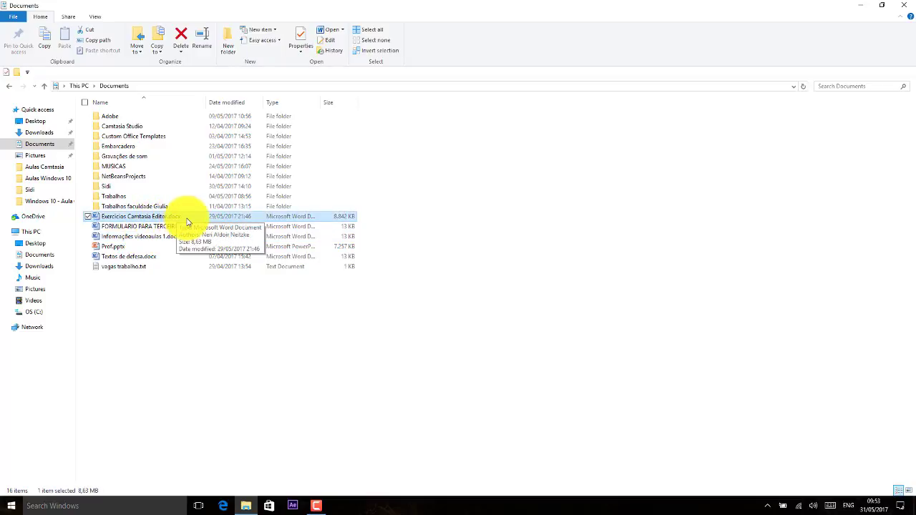
click(107, 247)
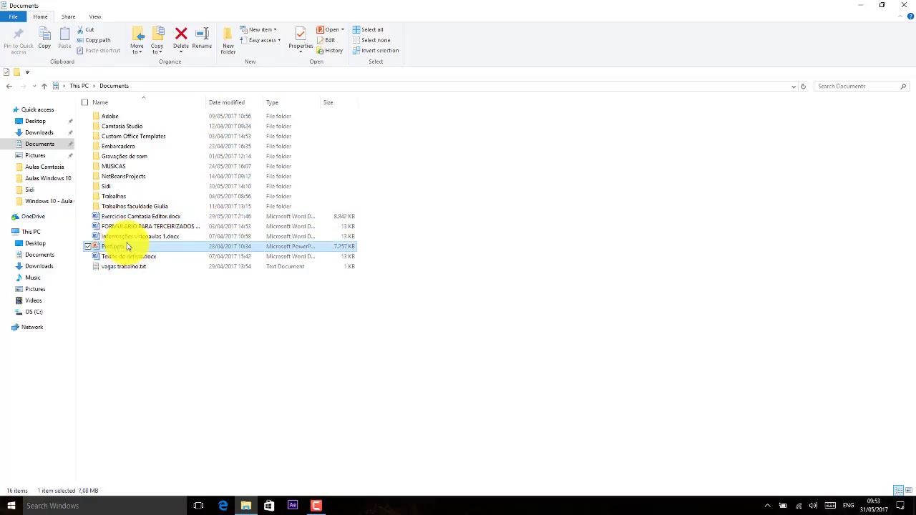
drag(128, 250, 127, 259)
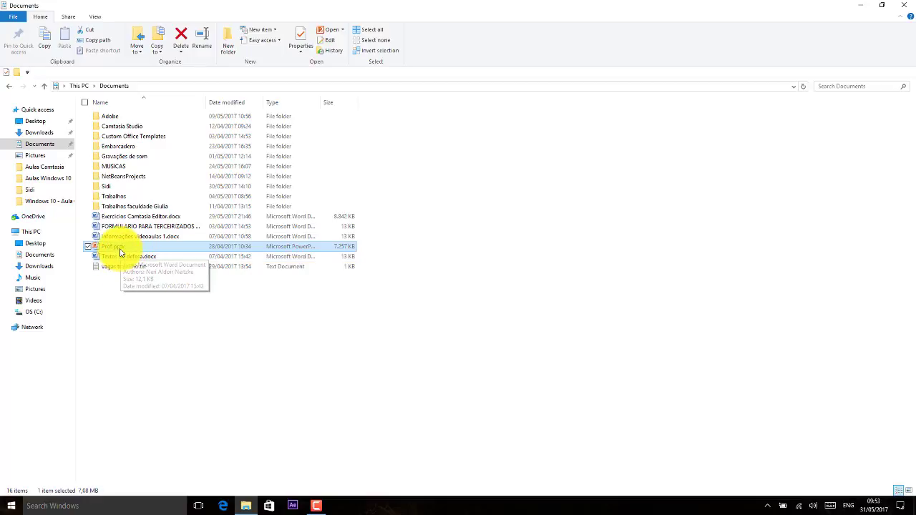
mouse_move(120, 252)
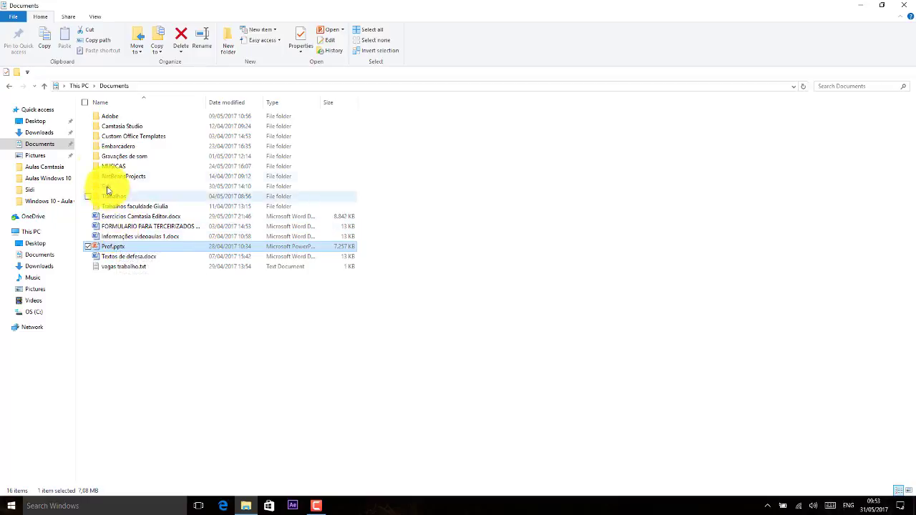
Select the MVI_0039.MOV video in Pictures and open the agricultura folder inside FOTOS DIVERSAS.
click(36, 155)
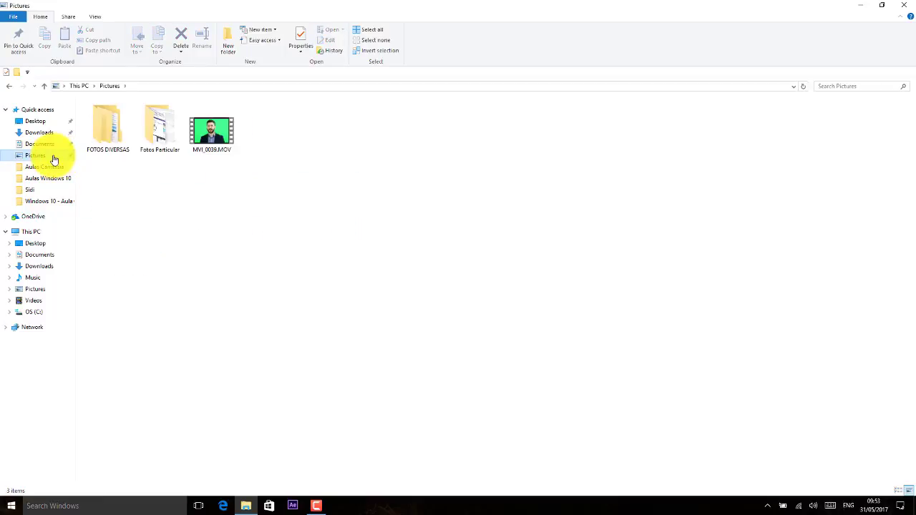
click(219, 135)
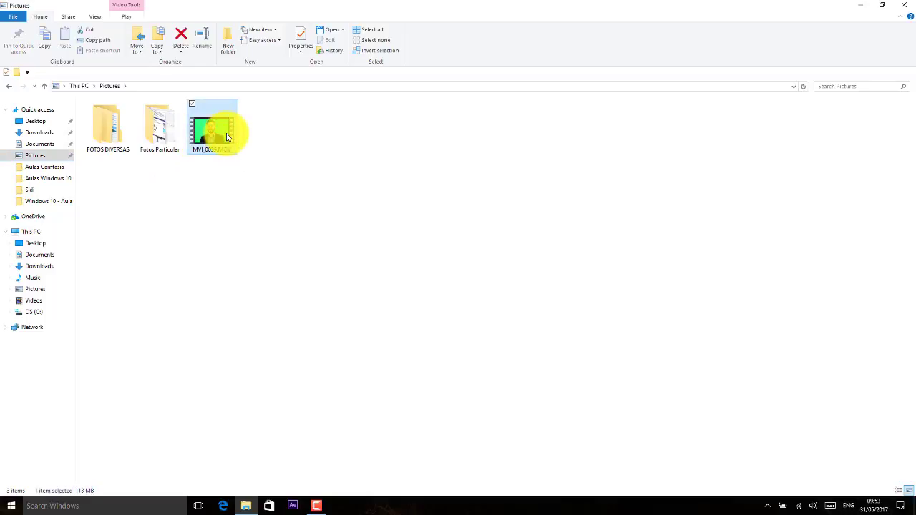
double_click(111, 136)
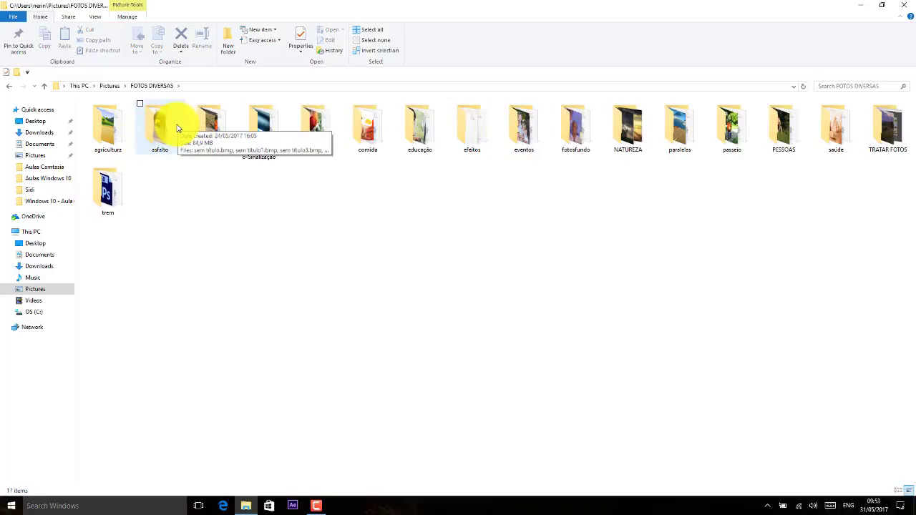
double_click(108, 136)
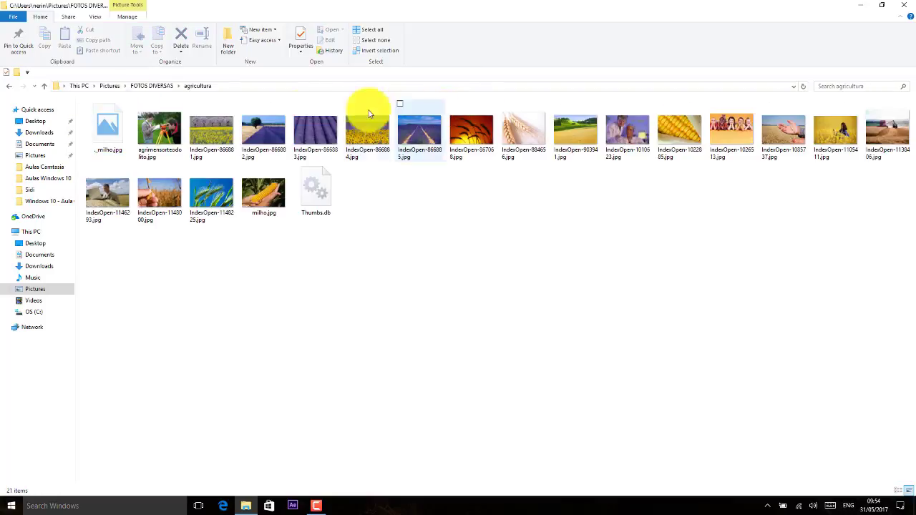